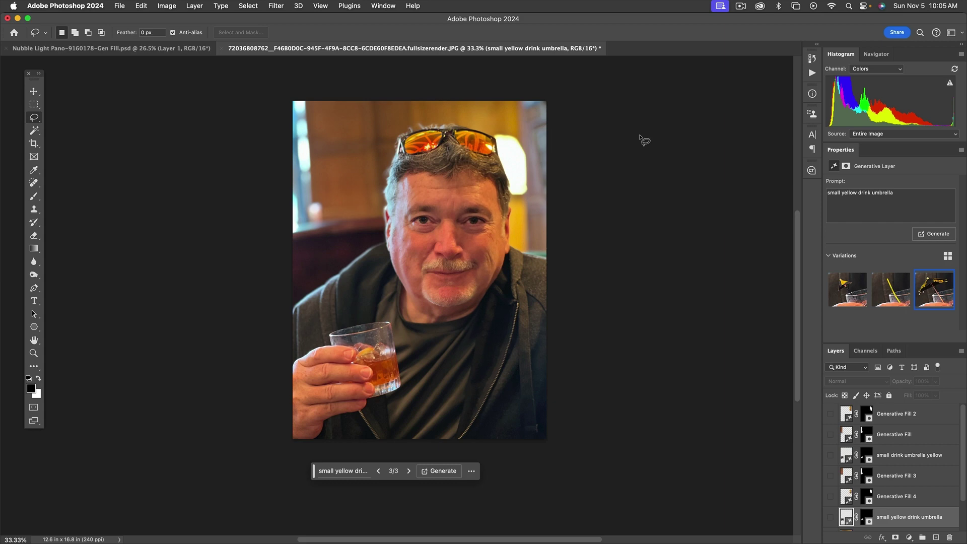
- Check the installed Photoshop release number in the program's version information
{"action": "left_click", "coordinate": [83, 6]}
{"action": "left_click", "coordinate": [83, 21]}
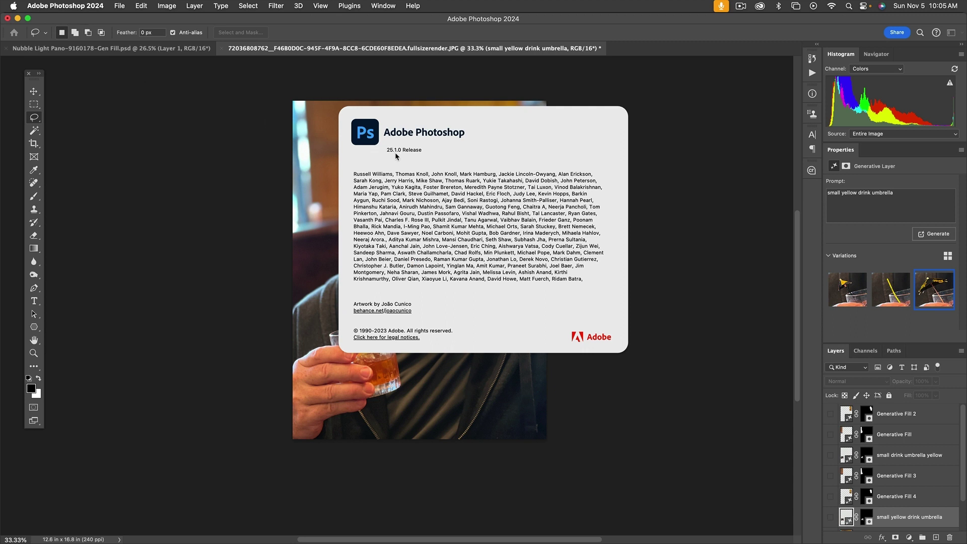
{"action": "left_click", "coordinate": [461, 155]}
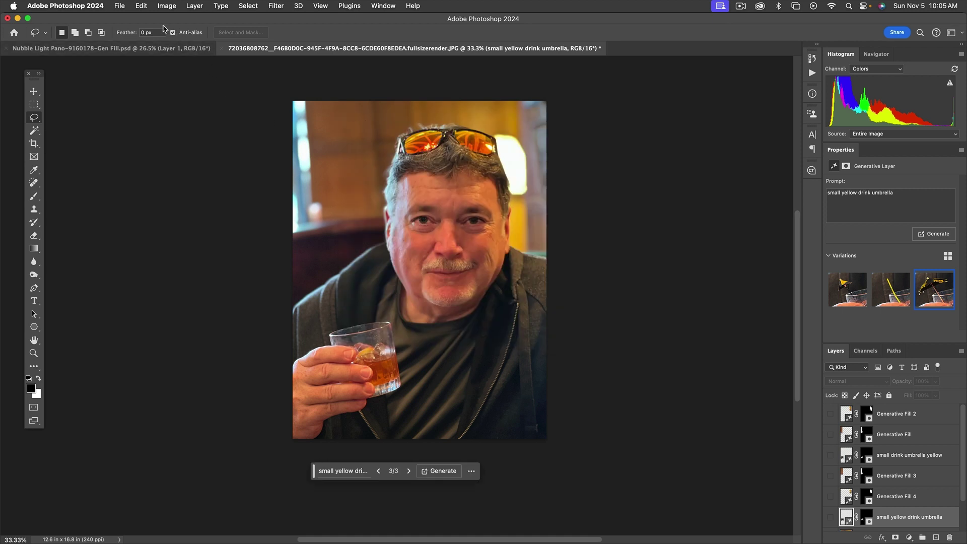
- Restore the toolbar to its default set of tools and accept the customization
{"action": "left_click", "coordinate": [142, 6]}
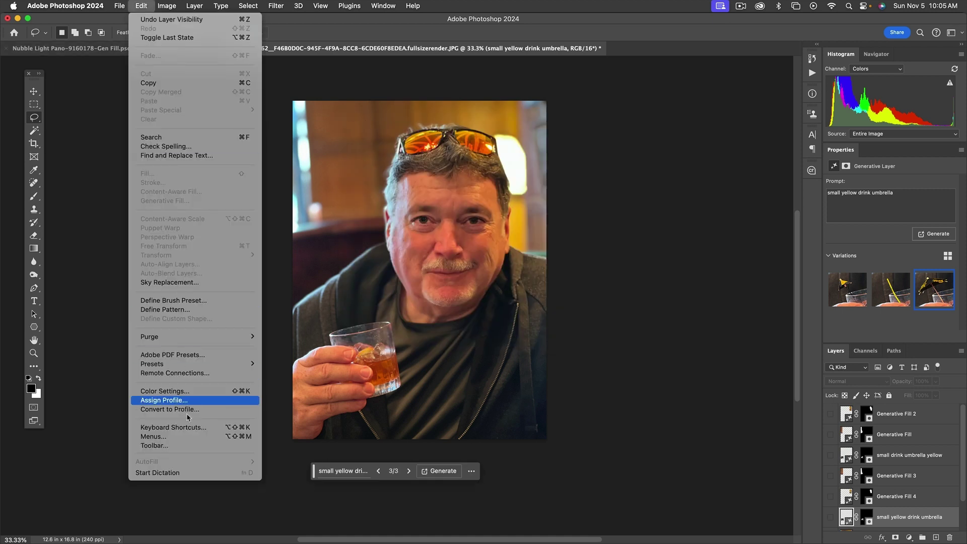
{"action": "left_click", "coordinate": [189, 446]}
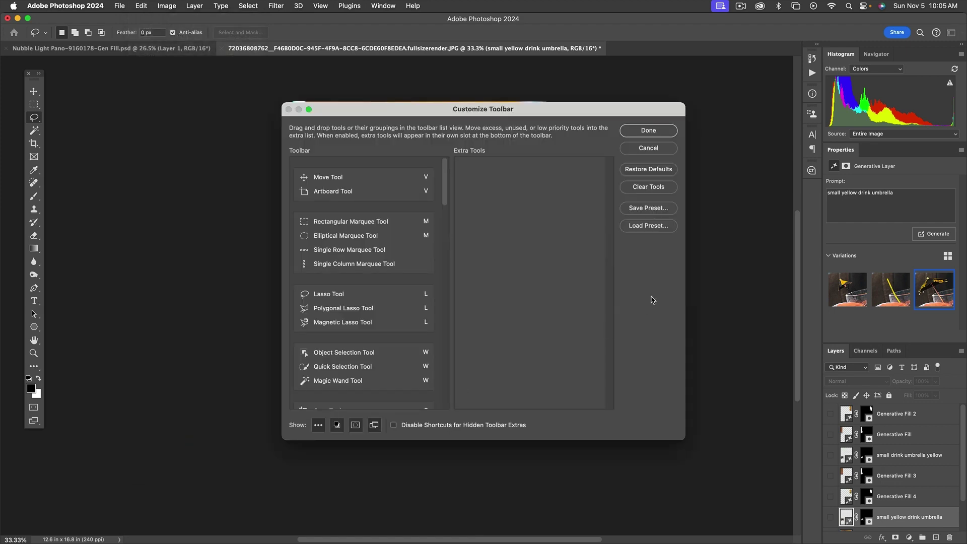
{"action": "left_click", "coordinate": [649, 172]}
{"action": "left_click", "coordinate": [648, 130]}
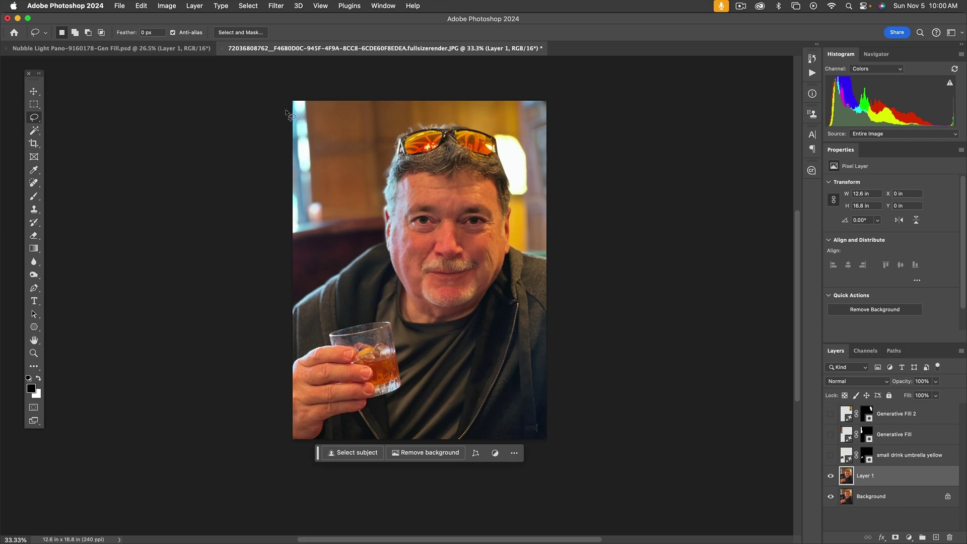
- Lasso the bright window along the photo's upper-left edge, about 2.4 by 6.8 in, and run Generative Fill without a prompt
{"action": "mouse_move", "coordinate": [286, 109]}
{"action": "left_mouse_down"}
{"action": "mouse_move", "coordinate": [299, 100]}
{"action": "mouse_move", "coordinate": [312, 106]}
{"action": "mouse_move", "coordinate": [319, 200]}
{"action": "mouse_move", "coordinate": [340, 222]}
{"action": "mouse_move", "coordinate": [294, 237]}
{"action": "left_mouse_up"}
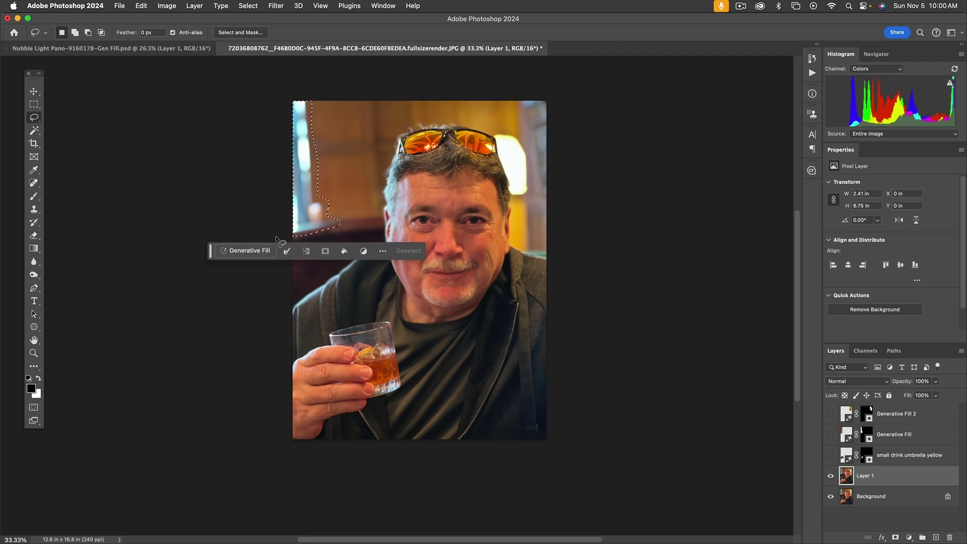
{"action": "left_click", "coordinate": [250, 252]}
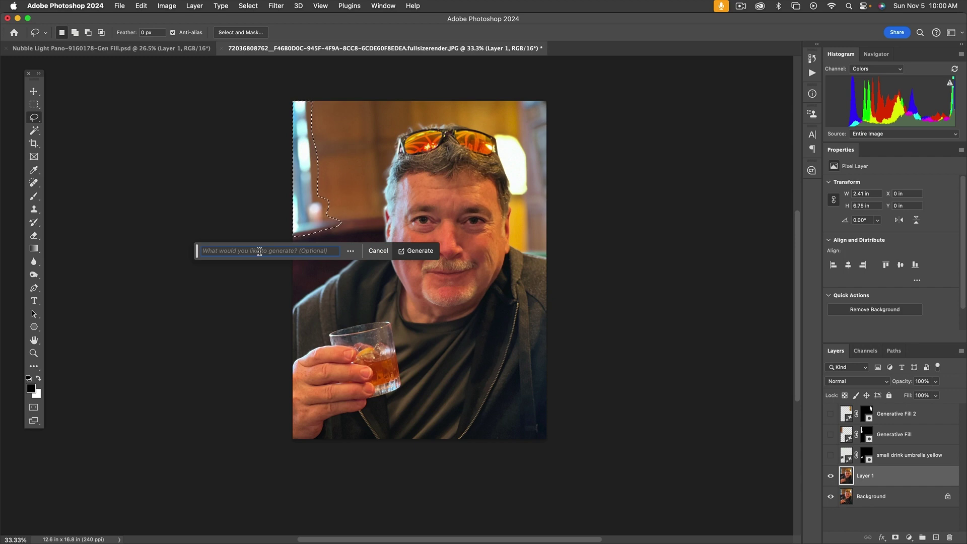
{"action": "left_click", "coordinate": [419, 254]}
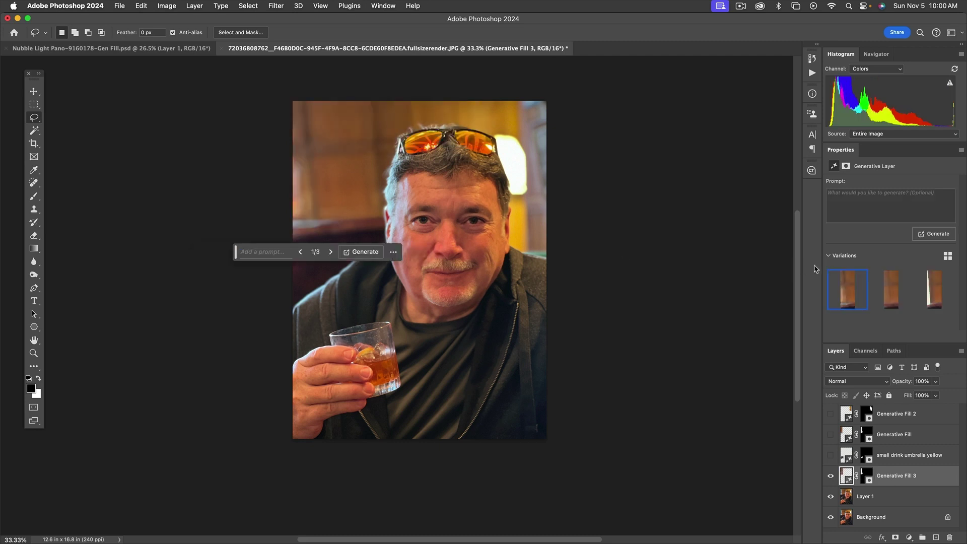
- Compare the three window fill variations, keep the second, and place the contextual task bar below the photo
{"action": "mouse_move", "coordinate": [895, 267]}
{"action": "left_click", "coordinate": [891, 285]}
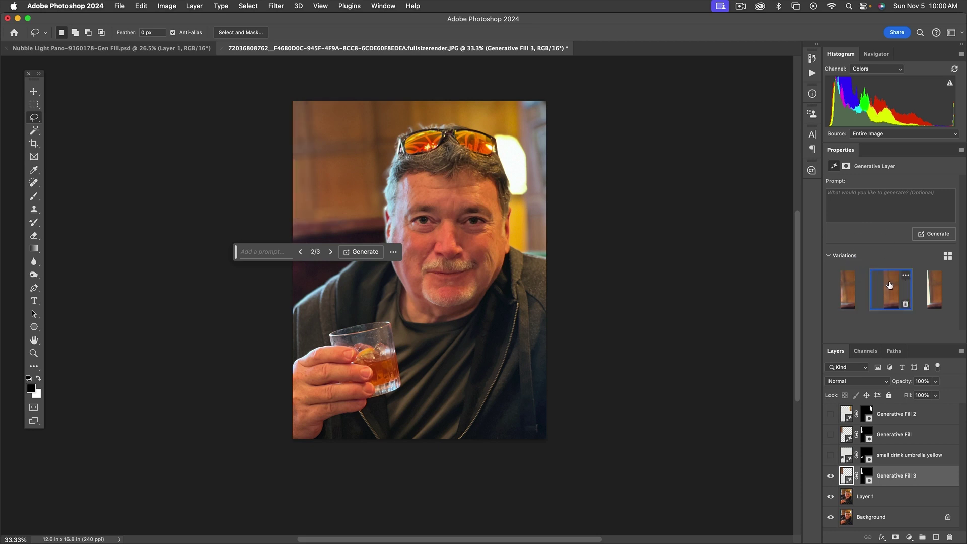
{"action": "left_click", "coordinate": [848, 290]}
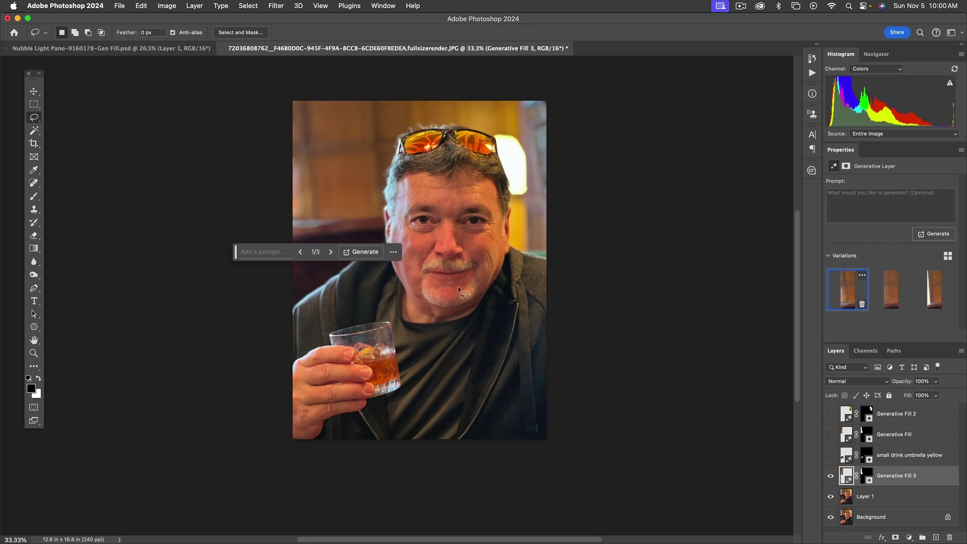
{"action": "left_click", "coordinate": [890, 286]}
{"action": "left_click", "coordinate": [931, 288]}
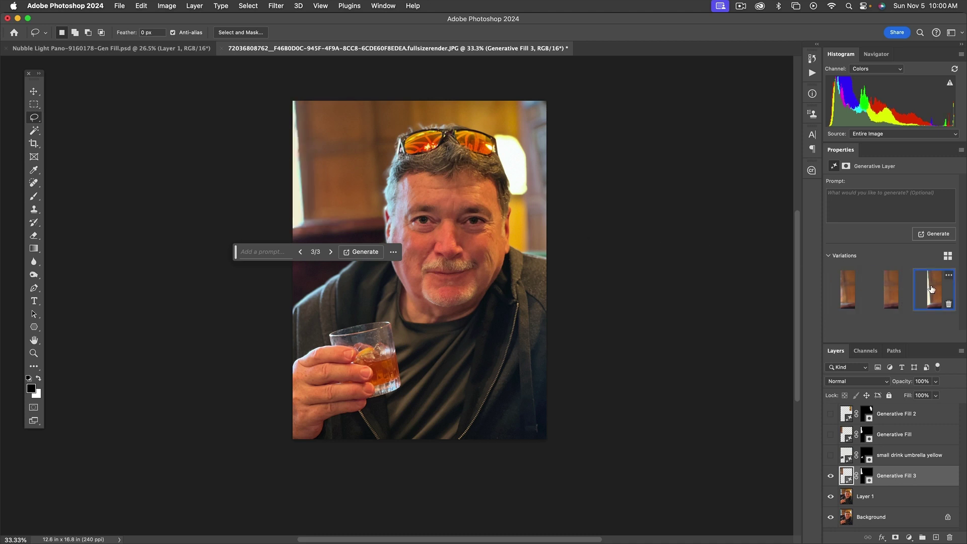
{"action": "left_click", "coordinate": [891, 290]}
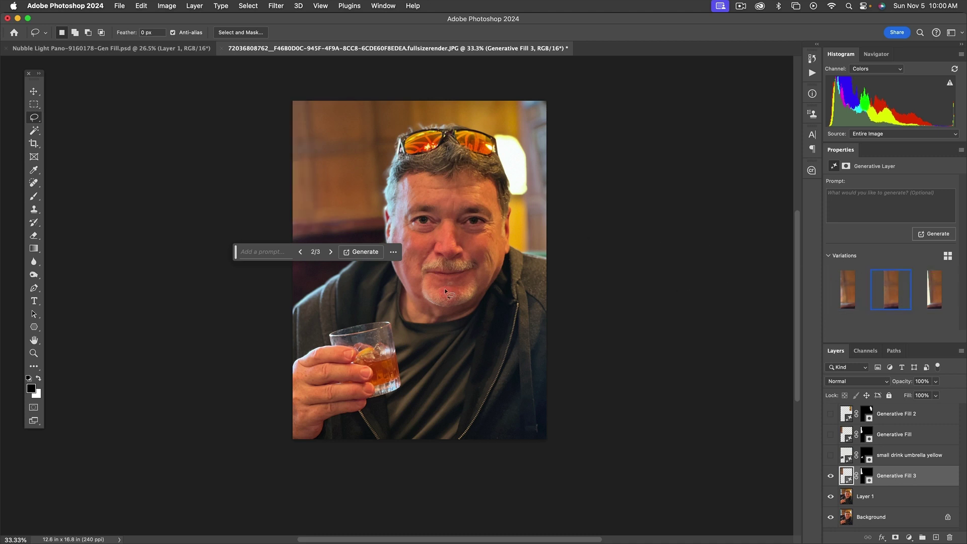
{"action": "left_click_drag", "start_coordinate": [237, 254], "coordinate": [345, 472]}
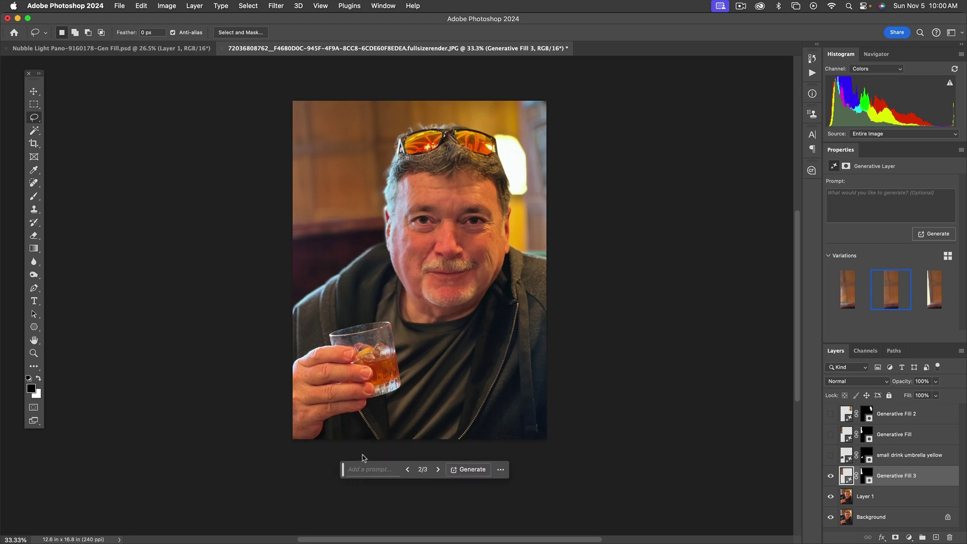
- On Layer 1, lasso the lamp beside the man's head, about 2.1 by 4 in, and run Generative Fill without a prompt
{"action": "left_click", "coordinate": [848, 497]}
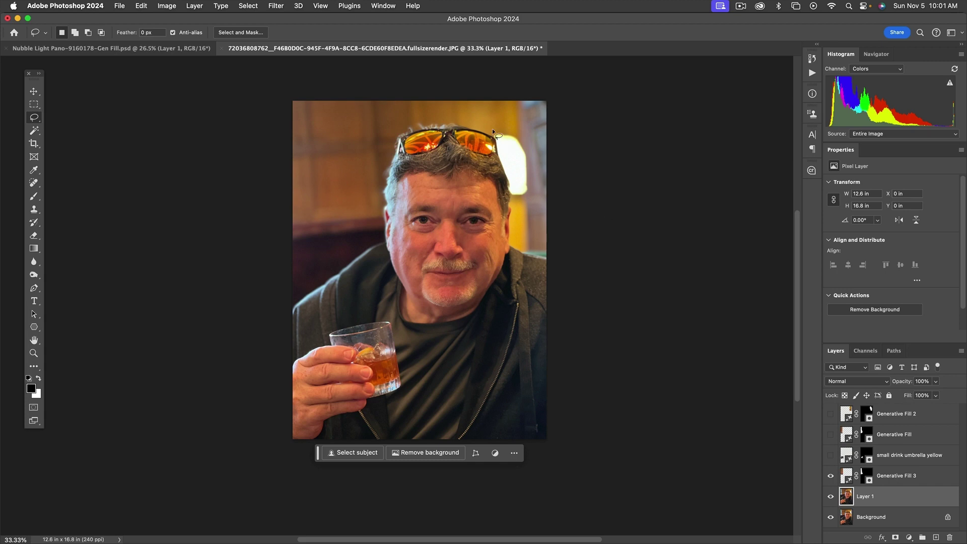
{"action": "mouse_move", "coordinate": [495, 129]}
{"action": "left_mouse_down"}
{"action": "mouse_move", "coordinate": [510, 193]}
{"action": "mouse_move", "coordinate": [535, 195]}
{"action": "left_mouse_up"}
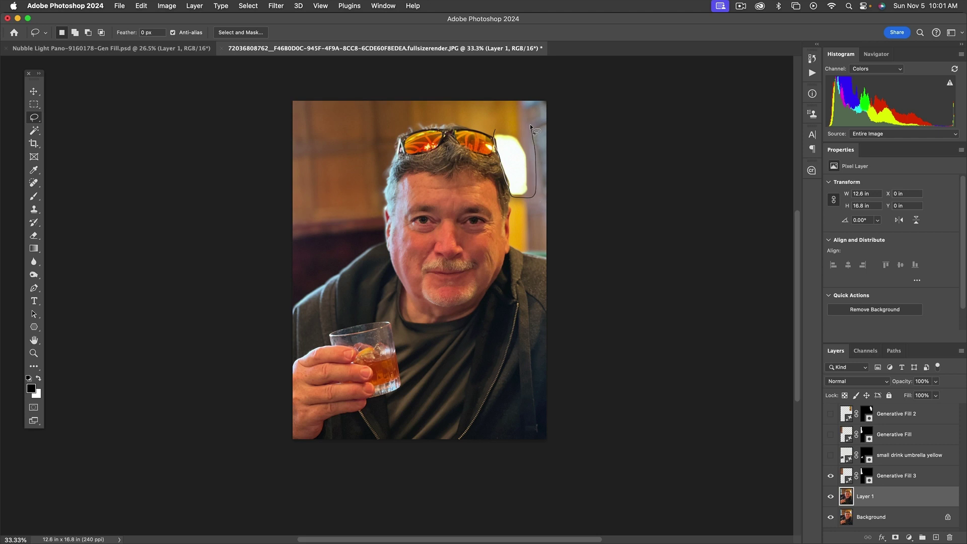
{"action": "left_click_drag", "start_coordinate": [497, 117], "coordinate": [497, 117]}
{"action": "left_click", "coordinate": [452, 212]}
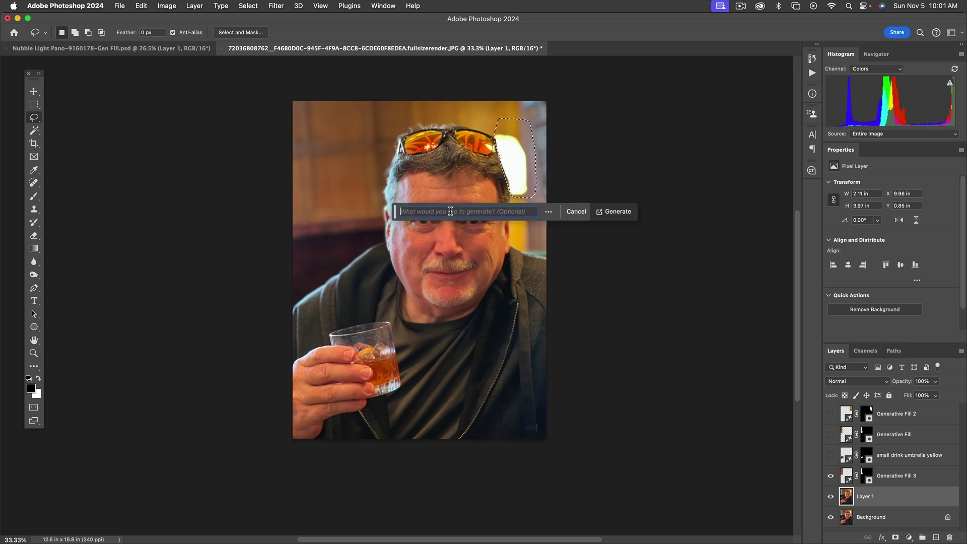
{"action": "left_click", "coordinate": [624, 212]}
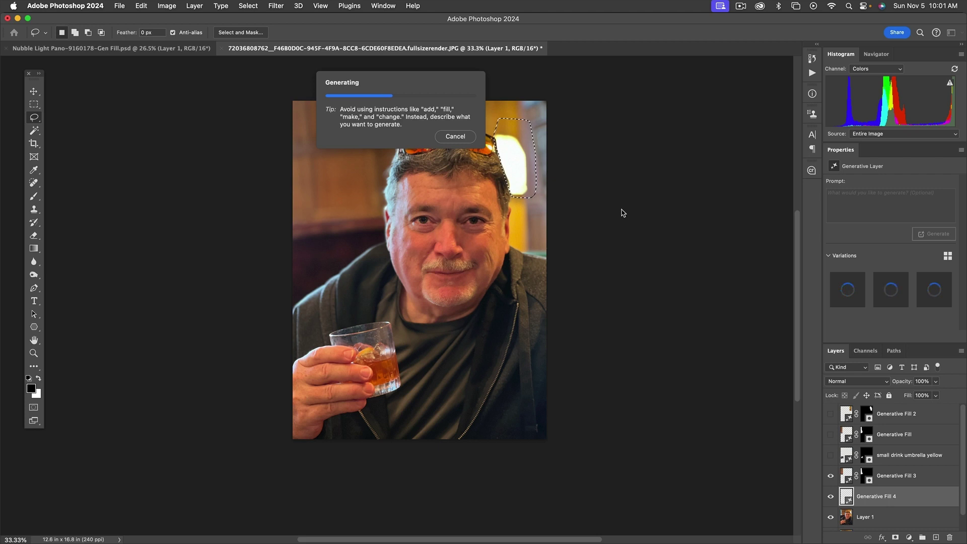
- Compare the lamp fill variations, keep the third, and toggle both new fill layers off and on for a before-and-after view
{"action": "mouse_move", "coordinate": [852, 286]}
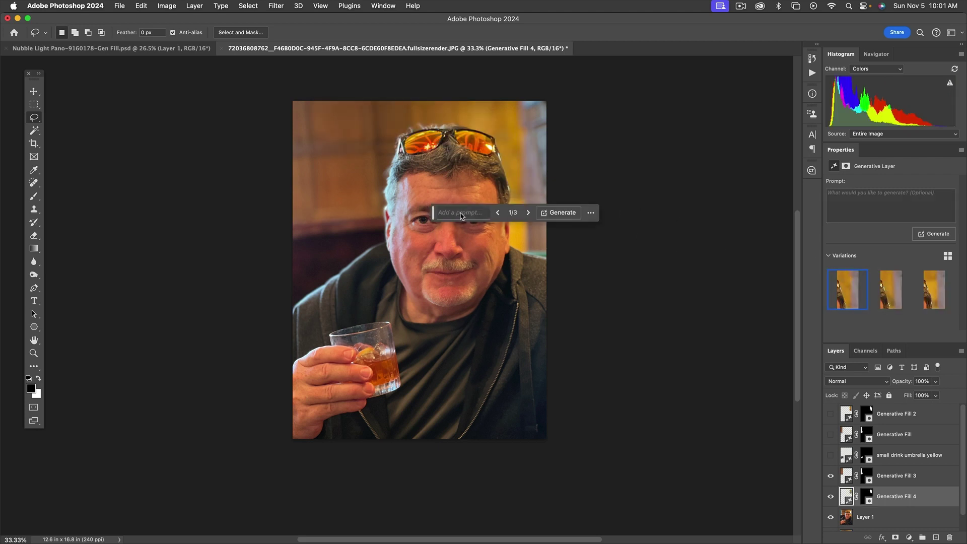
{"action": "left_click_drag", "start_coordinate": [433, 212], "coordinate": [349, 463]}
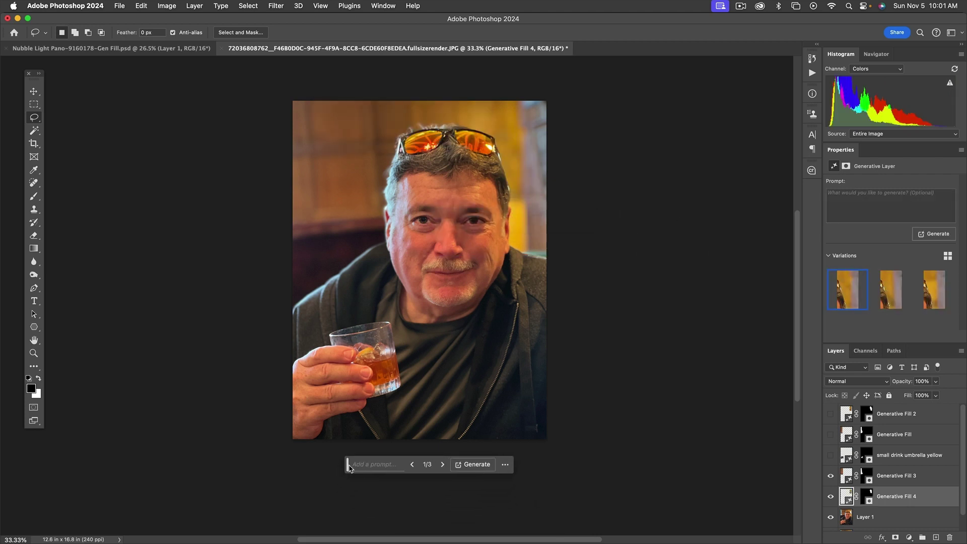
{"action": "left_click", "coordinate": [887, 292]}
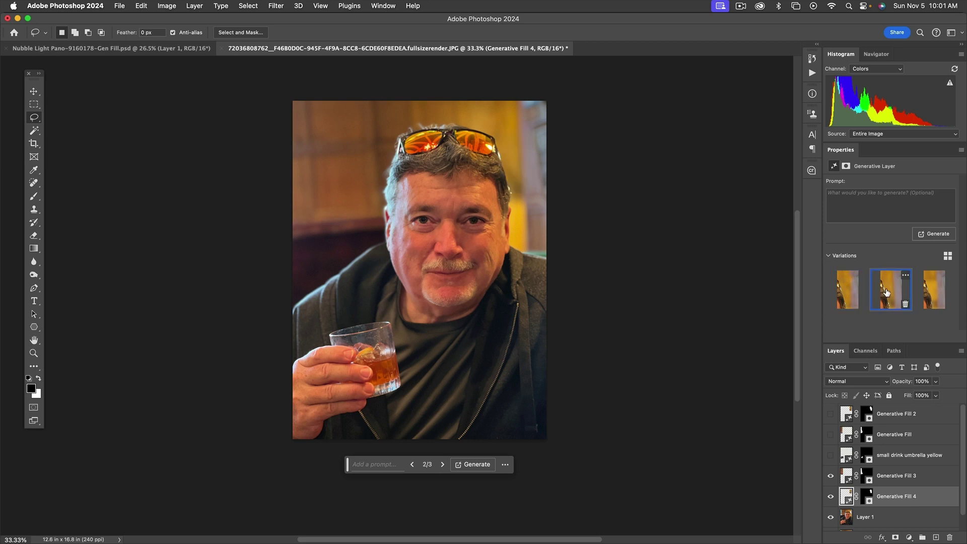
{"action": "left_click", "coordinate": [932, 292]}
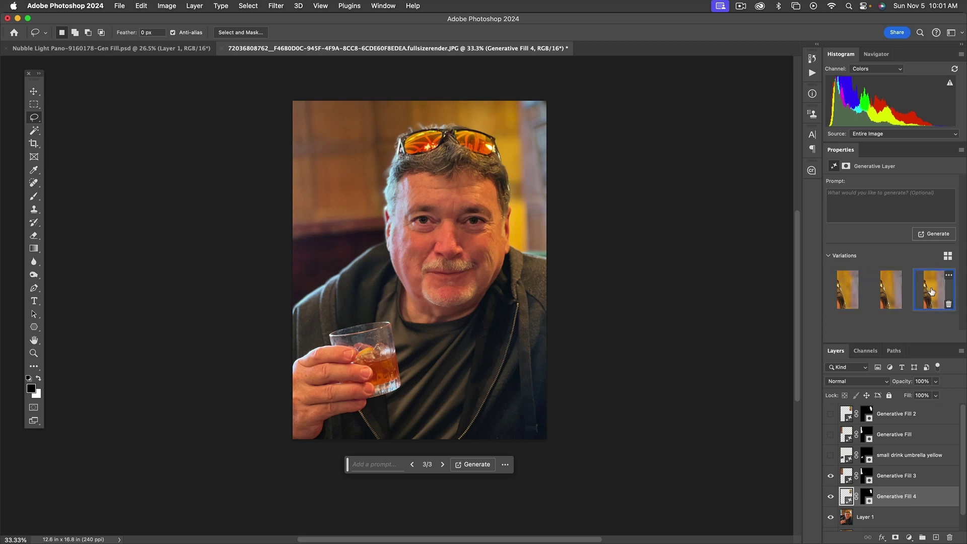
{"action": "left_click", "coordinate": [849, 291]}
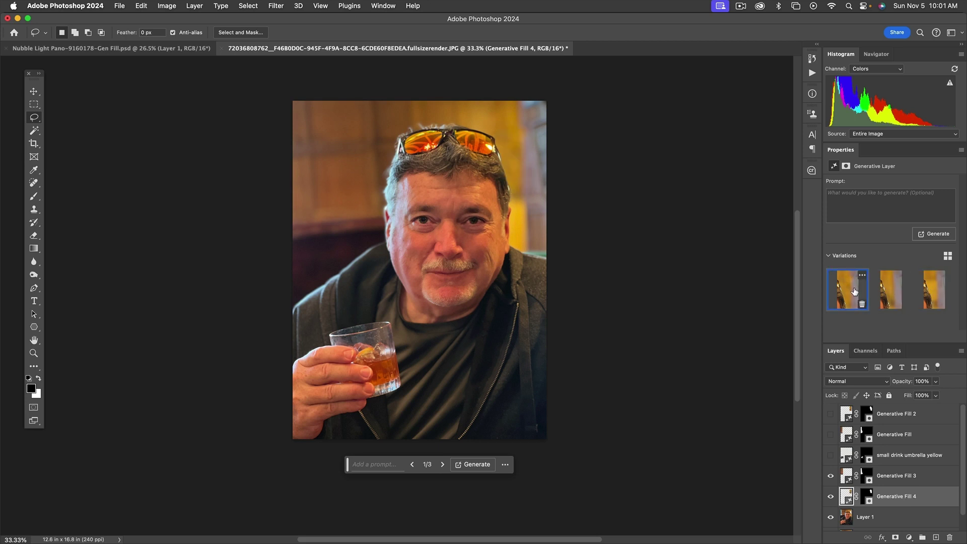
{"action": "left_click", "coordinate": [920, 292]}
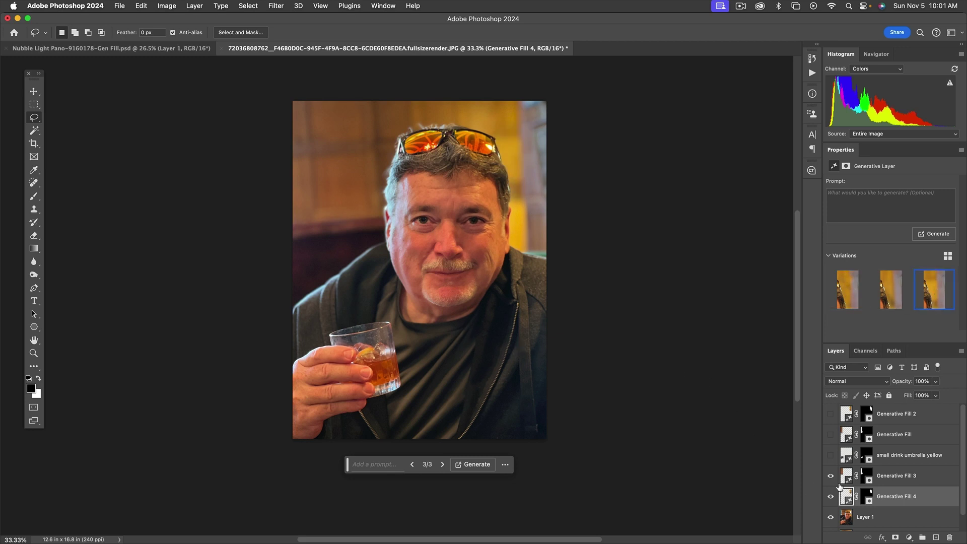
{"action": "left_click", "coordinate": [832, 497]}
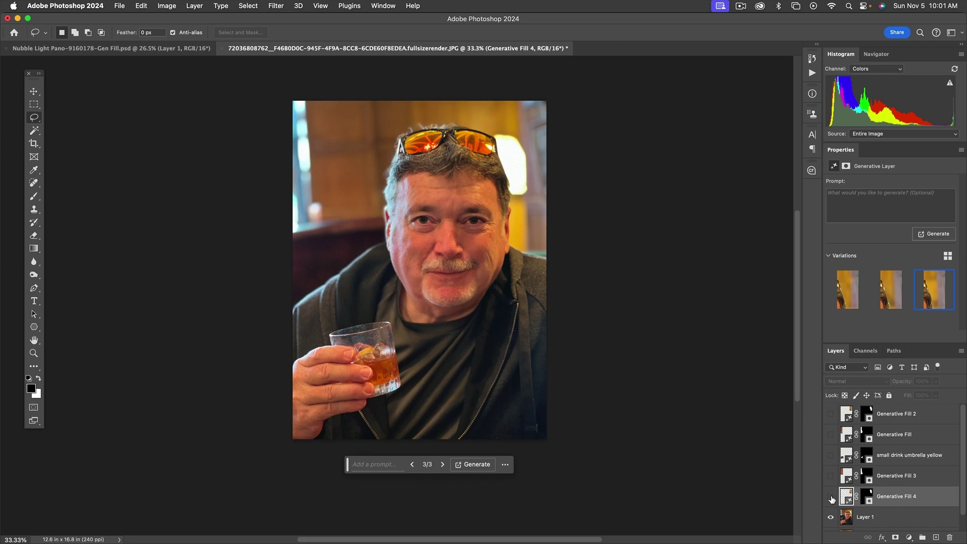
{"action": "left_click_drag", "start_coordinate": [833, 499], "coordinate": [831, 477]}
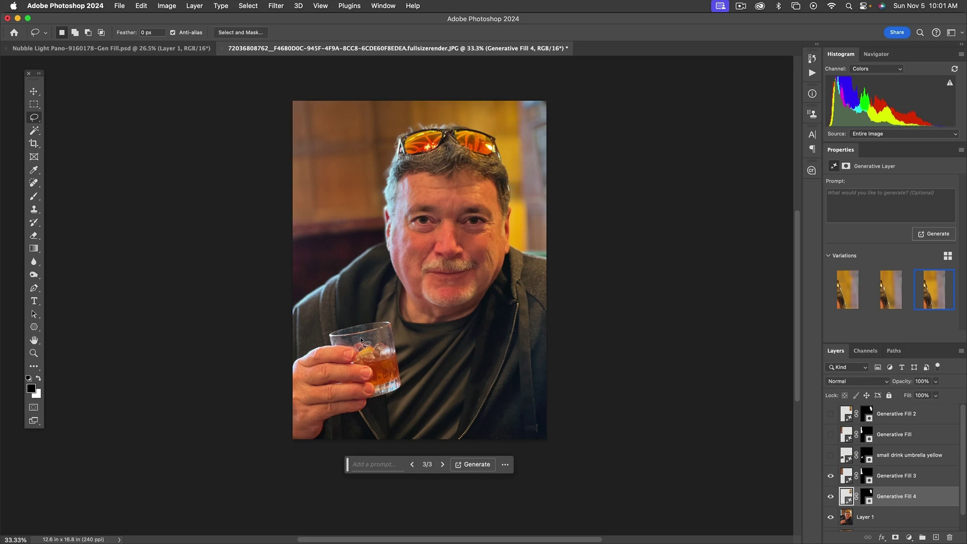
- On Layer 1, lasso an umbrella shape above the glass, about 2.6 by 2.2 in, and generate "small yellow drink umbrella" in it
{"action": "left_click", "coordinate": [852, 518]}
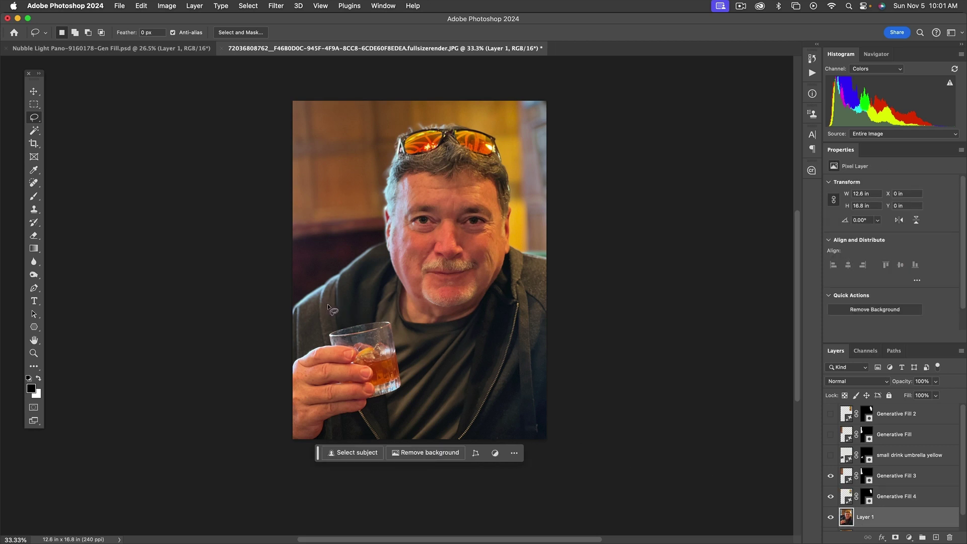
{"action": "mouse_move", "coordinate": [328, 304]}
{"action": "left_mouse_down"}
{"action": "mouse_move", "coordinate": [306, 333]}
{"action": "mouse_move", "coordinate": [330, 327]}
{"action": "mouse_move", "coordinate": [350, 350]}
{"action": "mouse_move", "coordinate": [336, 325]}
{"action": "mouse_move", "coordinate": [359, 316]}
{"action": "mouse_move", "coordinate": [330, 305]}
{"action": "left_mouse_up"}
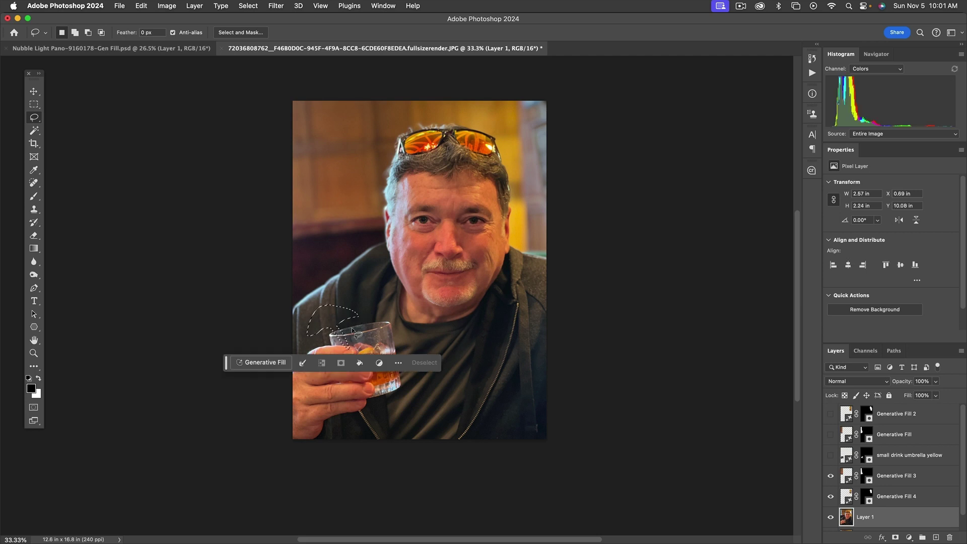
{"action": "left_click", "coordinate": [265, 362]}
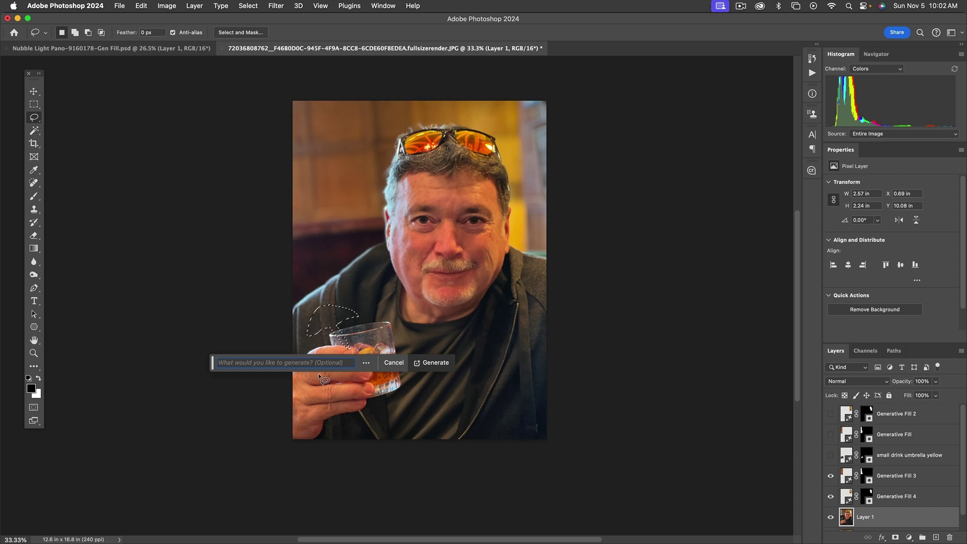
{"action": "type", "text": "small yell"}
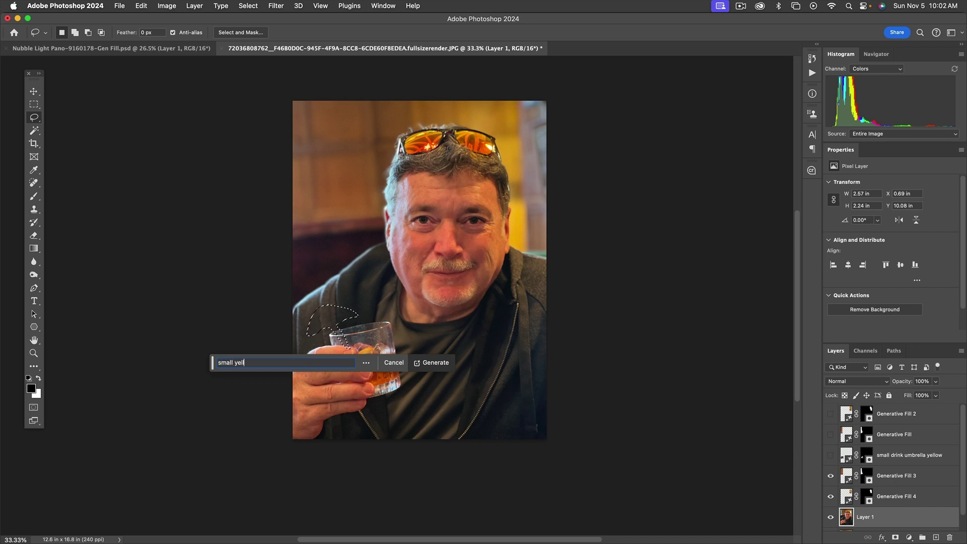
{"action": "type", "text": "ow drink umbrella"}
{"action": "left_click", "coordinate": [446, 363]}
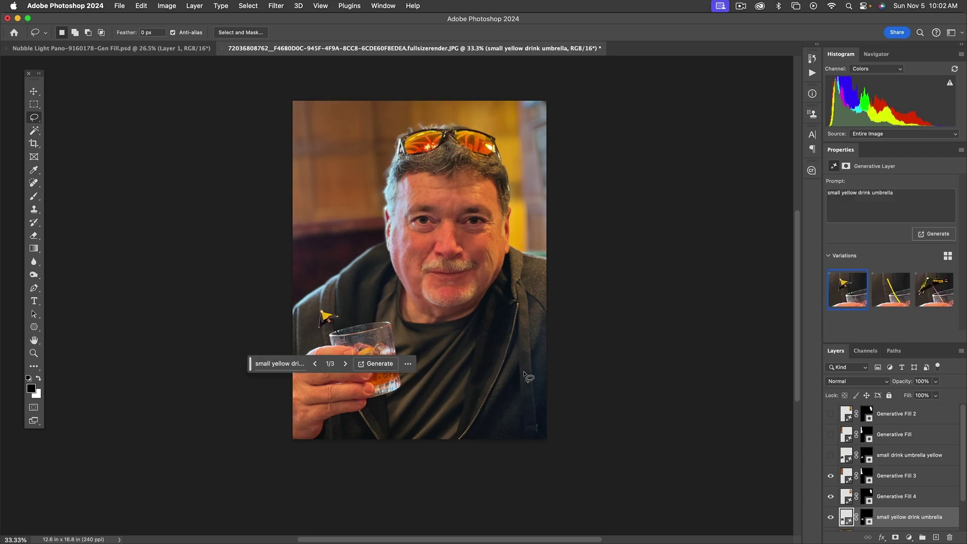
- Compare the umbrella variations, keep the third, and toggle all three new generative layers off and on, with the task bar clear of the photo
{"action": "left_click", "coordinate": [937, 291]}
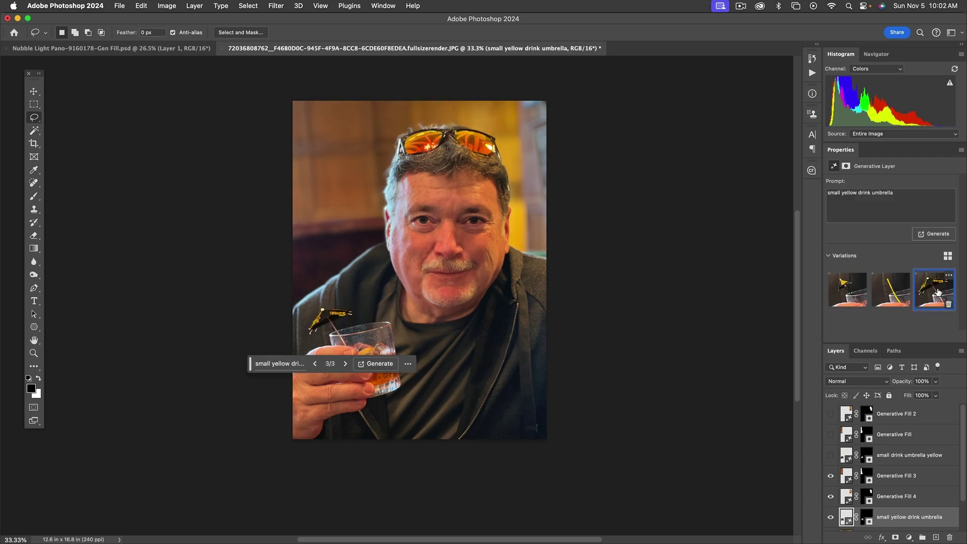
{"action": "left_click", "coordinate": [892, 292]}
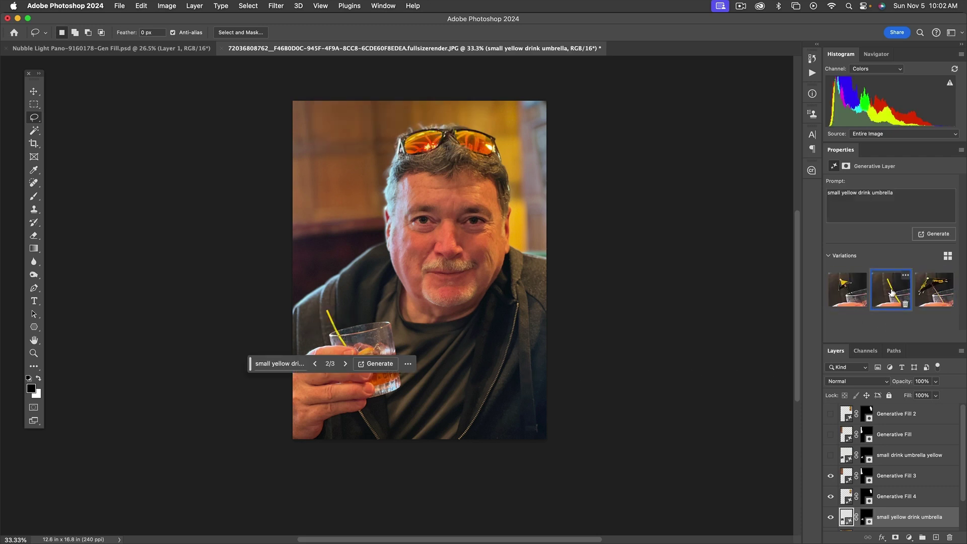
{"action": "left_click", "coordinate": [849, 293]}
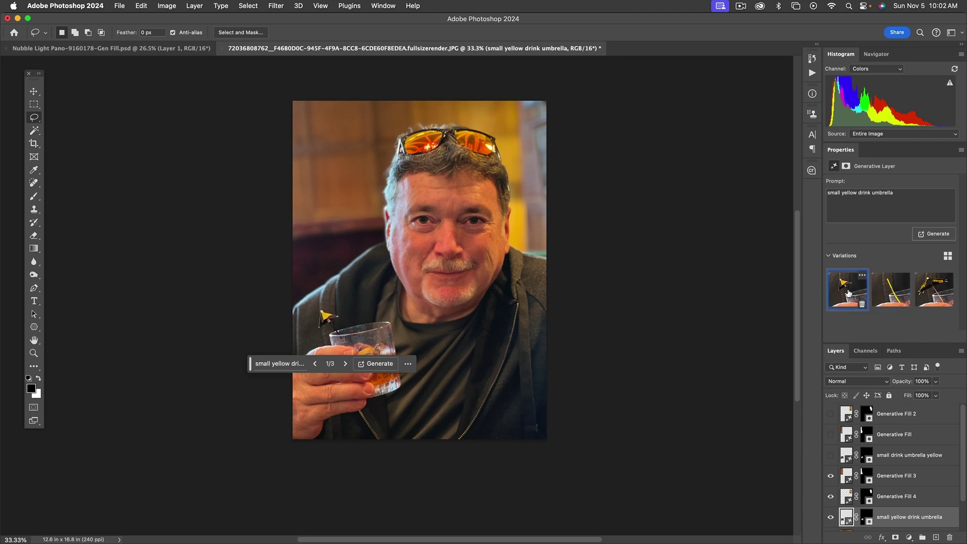
{"action": "left_click", "coordinate": [945, 291]}
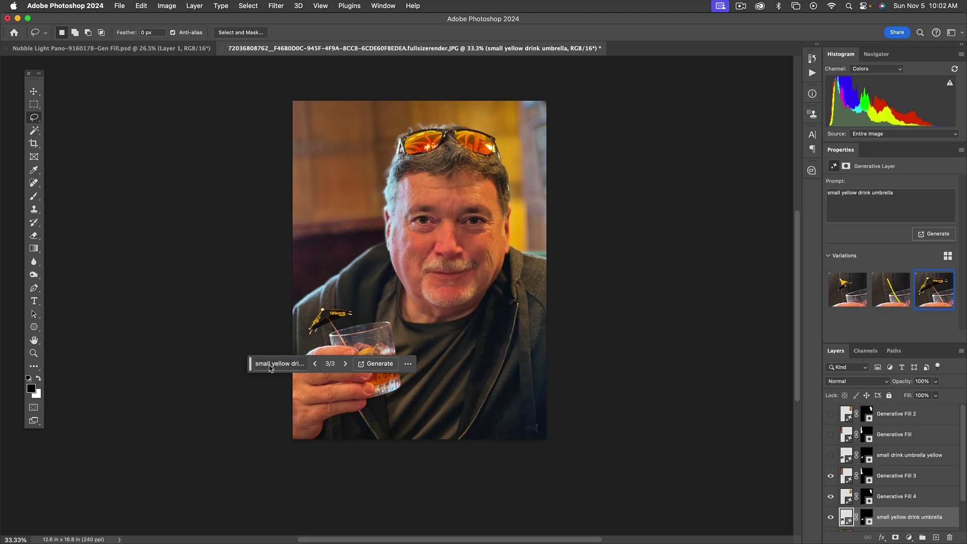
{"action": "left_click_drag", "start_coordinate": [251, 365], "coordinate": [318, 475]}
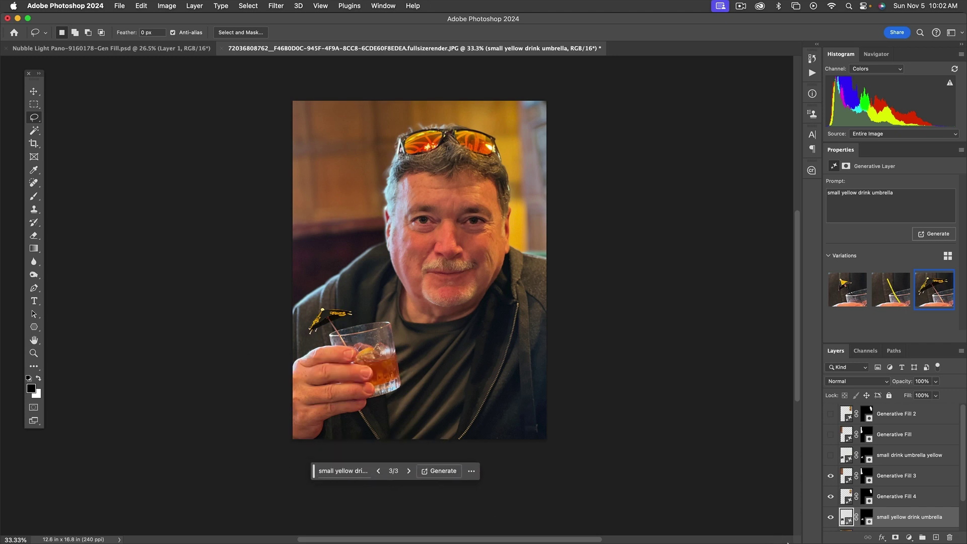
{"action": "left_click_drag", "start_coordinate": [832, 476], "coordinate": [833, 520]}
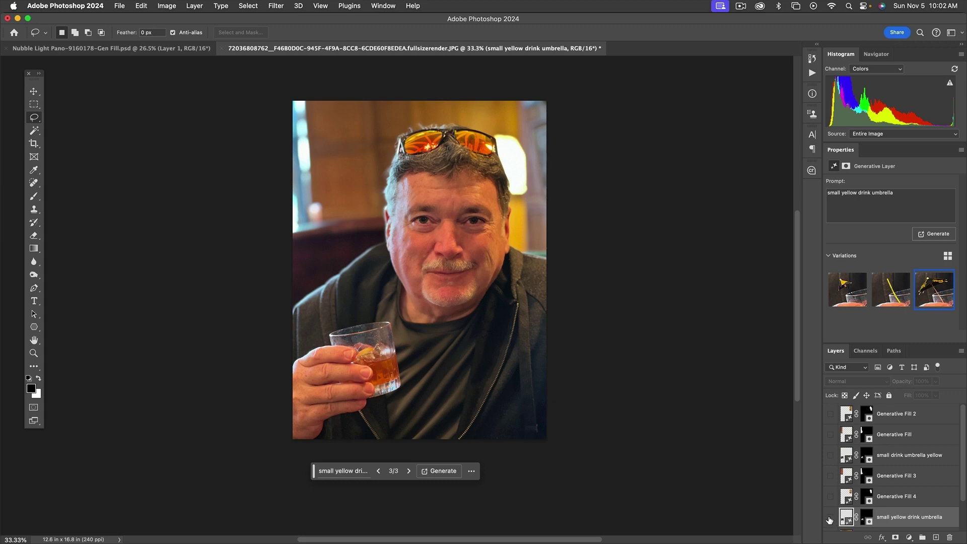
{"action": "left_click_drag", "start_coordinate": [829, 520], "coordinate": [831, 476]}
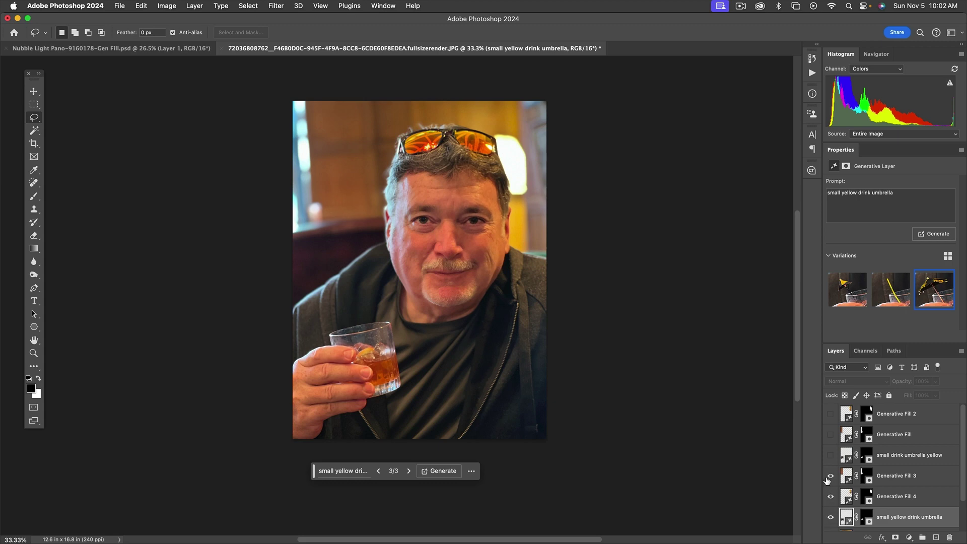